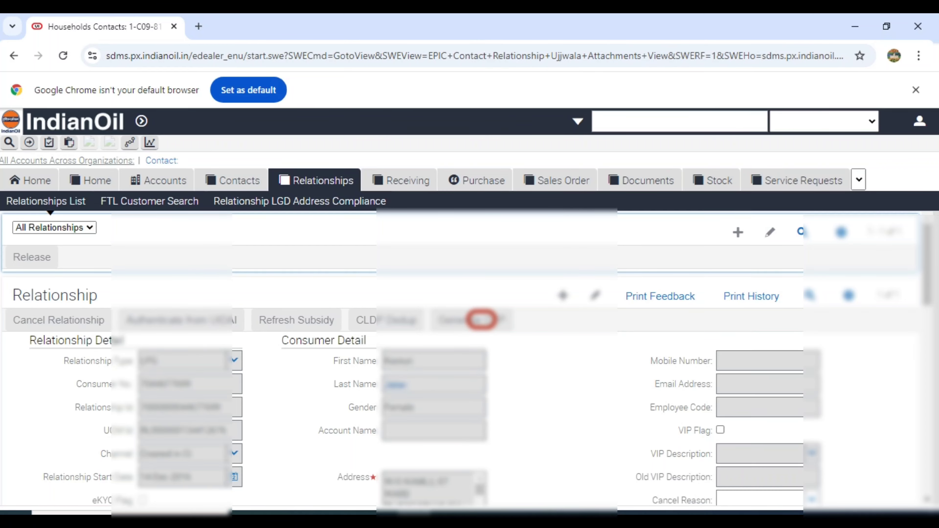
Step: Create a new service request for the household with SR type Household Modification
scroll(481, 320, down, 10)
scroll(470, 355, down, 10)
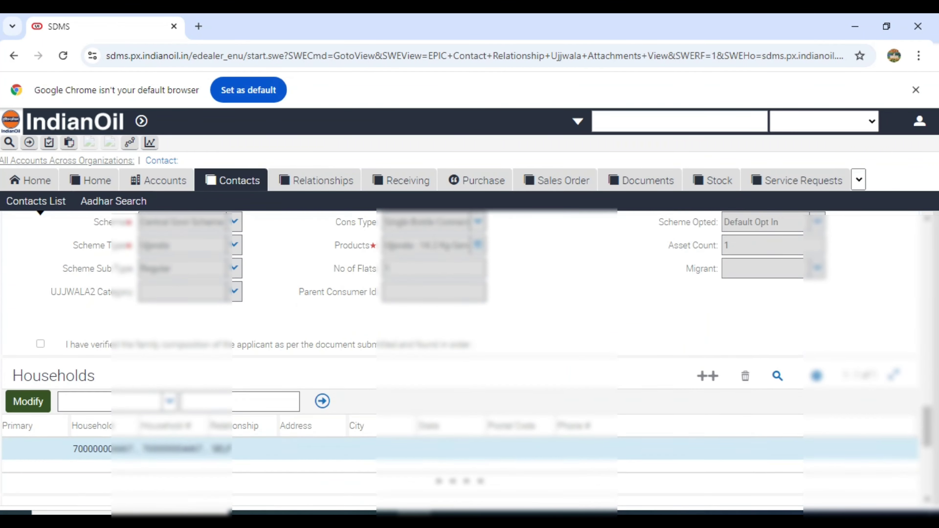
scroll(469, 355, down, 3)
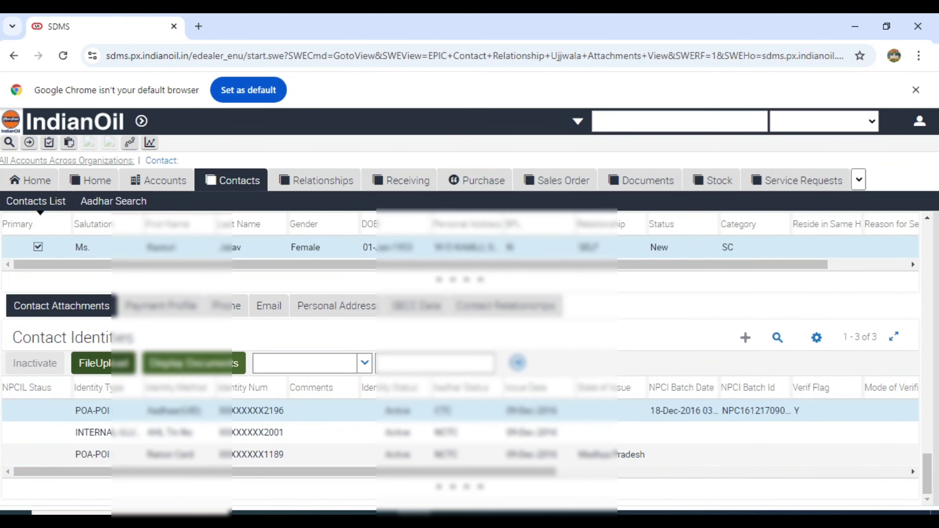
scroll(469, 355, up, 4)
scroll(37, 395, down, 2)
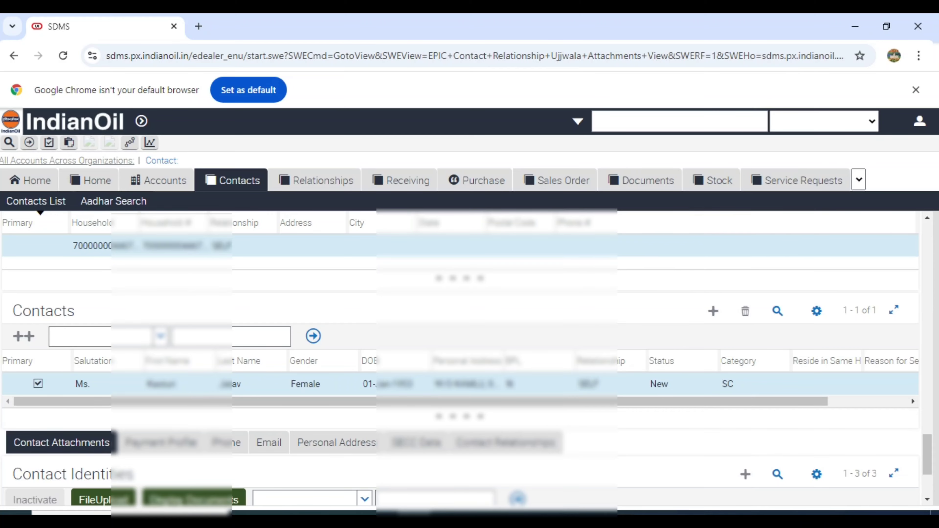
scroll(41, 392, up, 5)
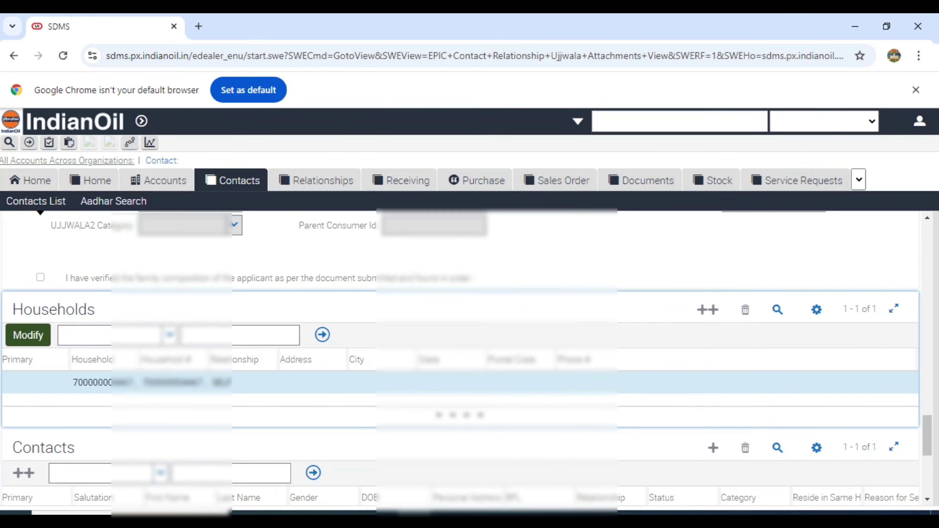
click(481, 318)
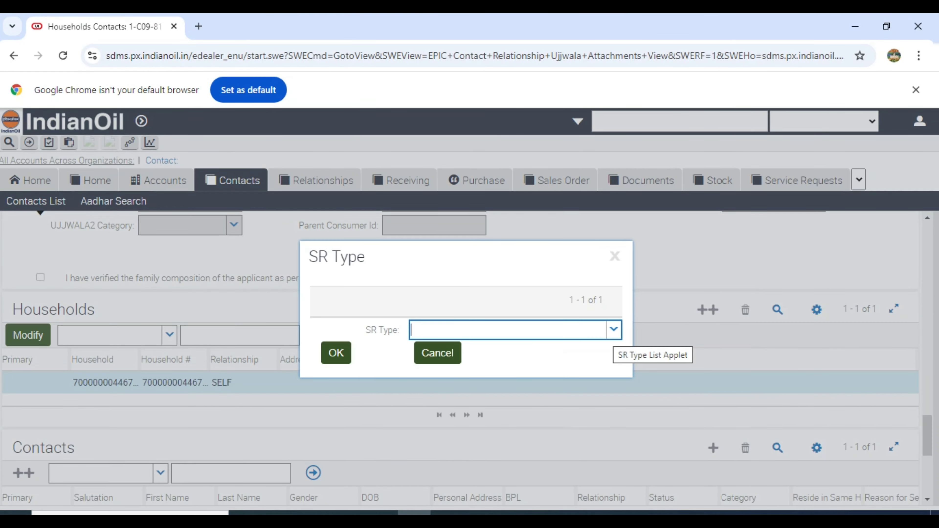
click(614, 329)
key(Down)
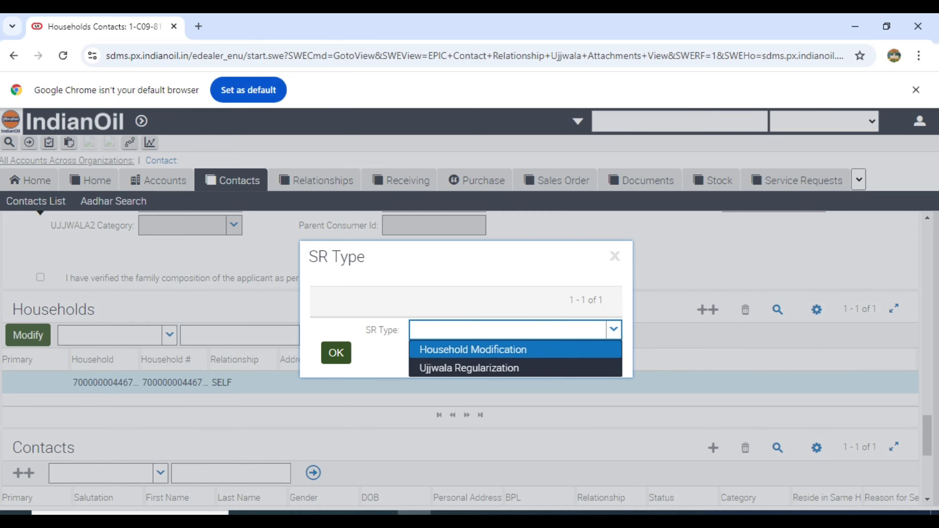
key(Return)
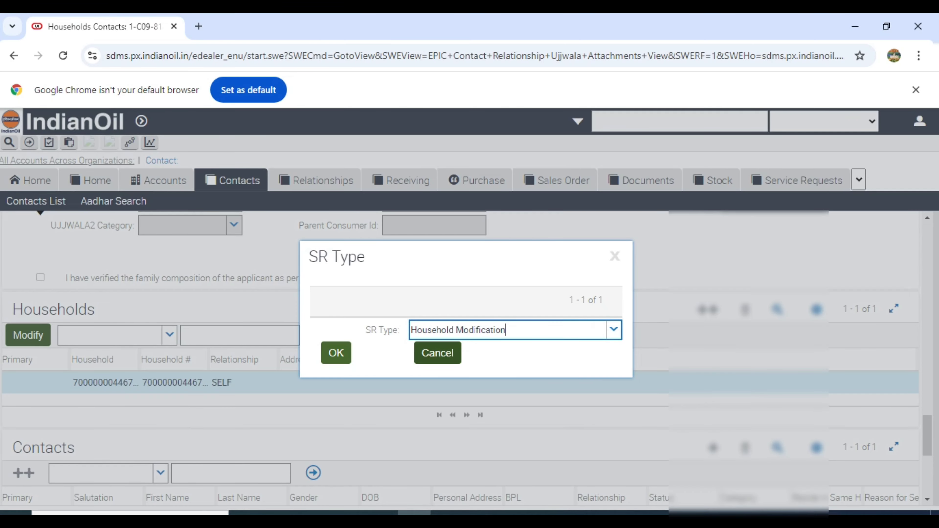
key(Tab)
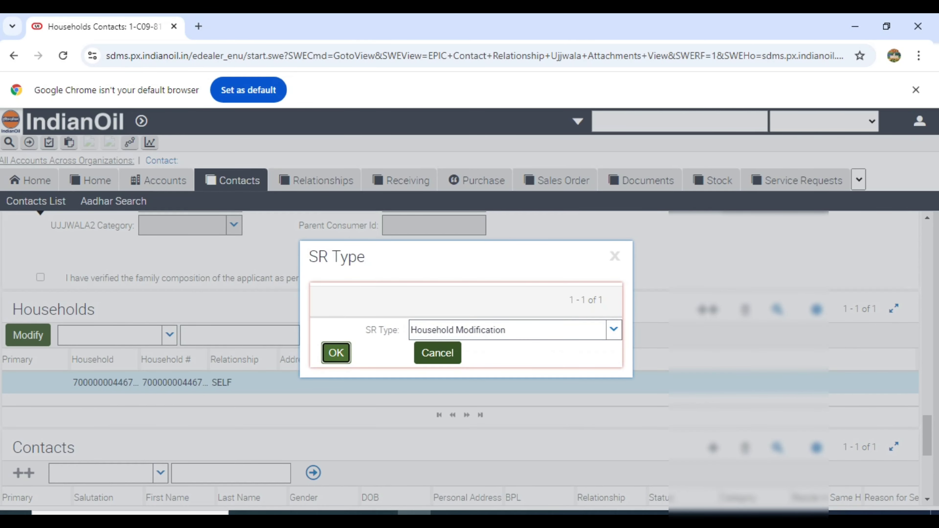
key(Return)
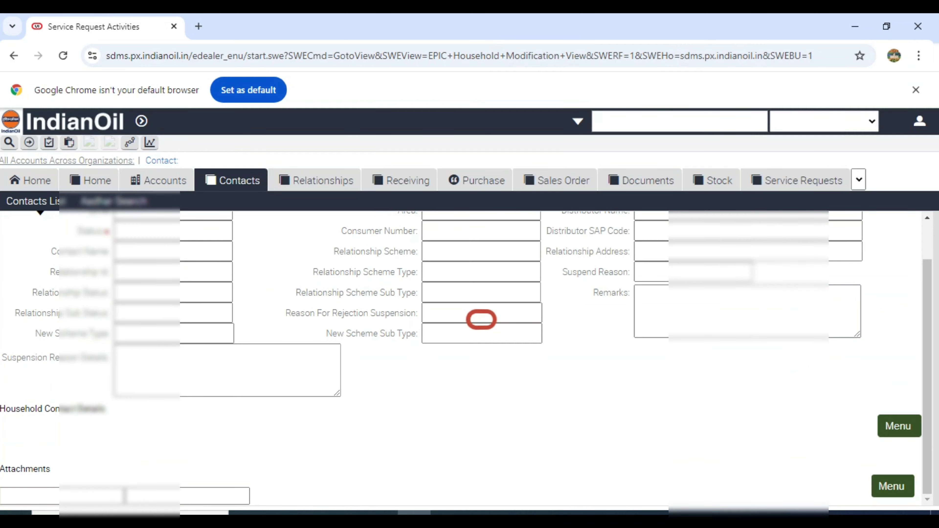
Step: Look over the WhatsApp distributor certificate image in Photos, then close it to return to SDMS
scroll(393, 366, down, 2)
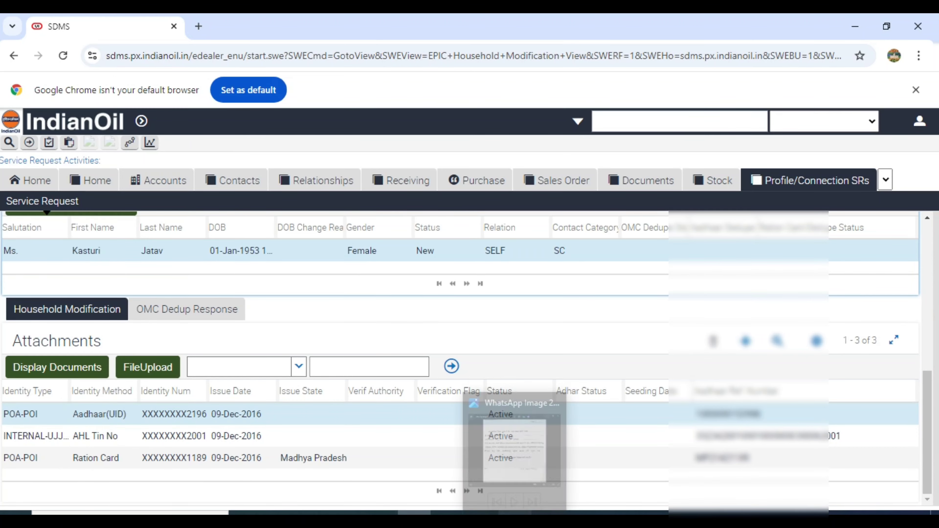
click(515, 513)
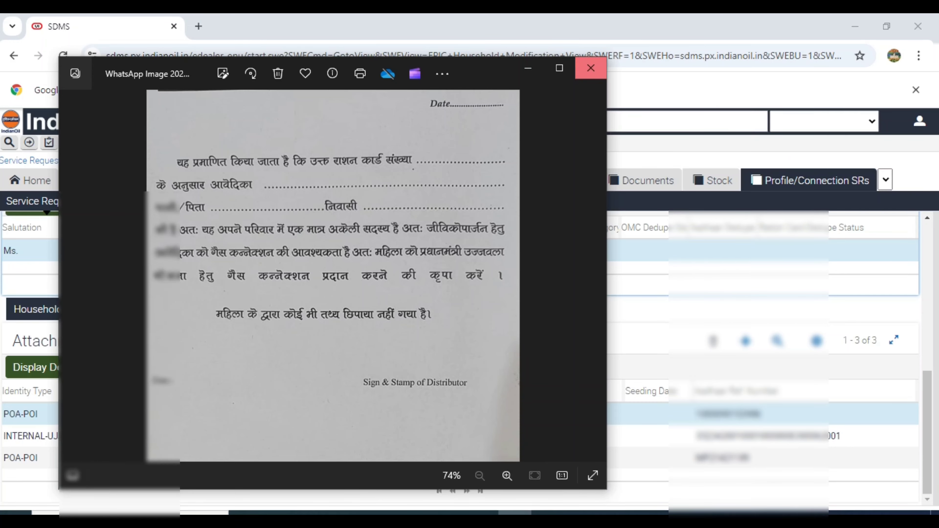
click(591, 68)
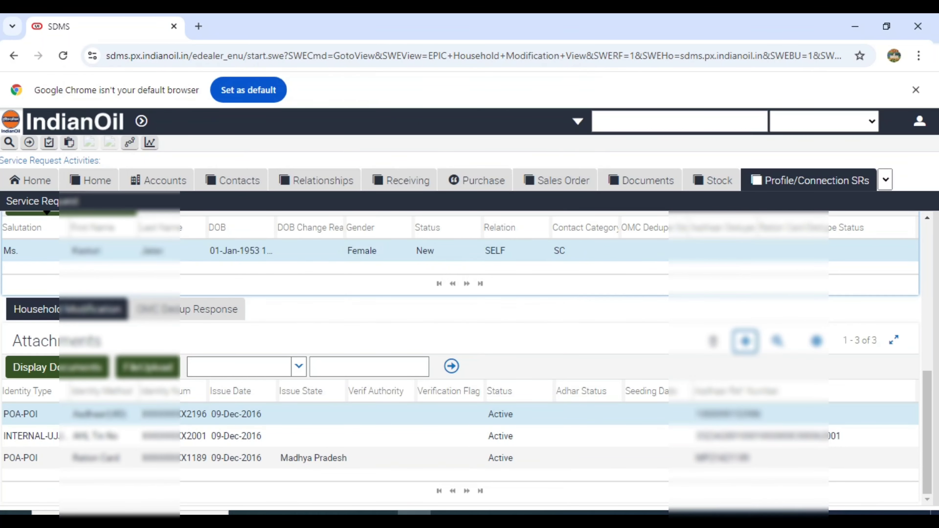
Step: Add an attachment row with INTERNAL identity type and Certificate by Distributor method
click(745, 340)
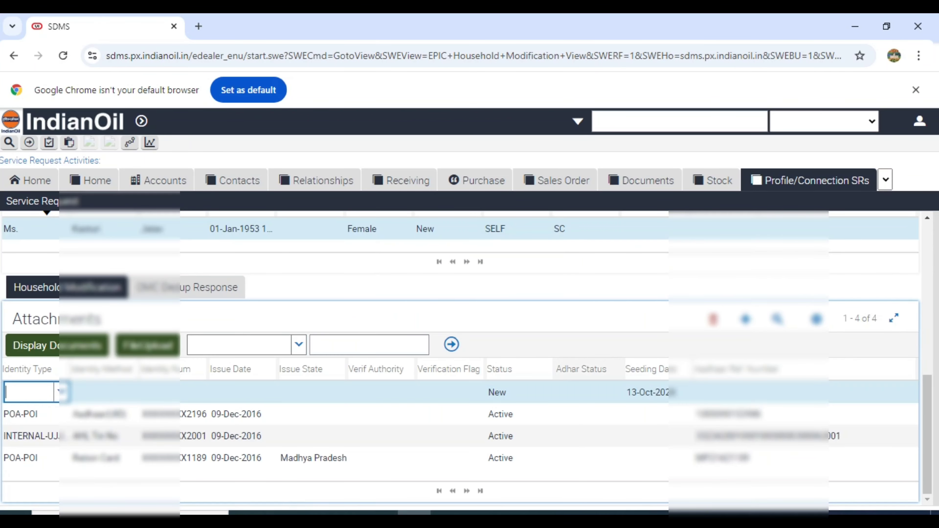
click(30, 392)
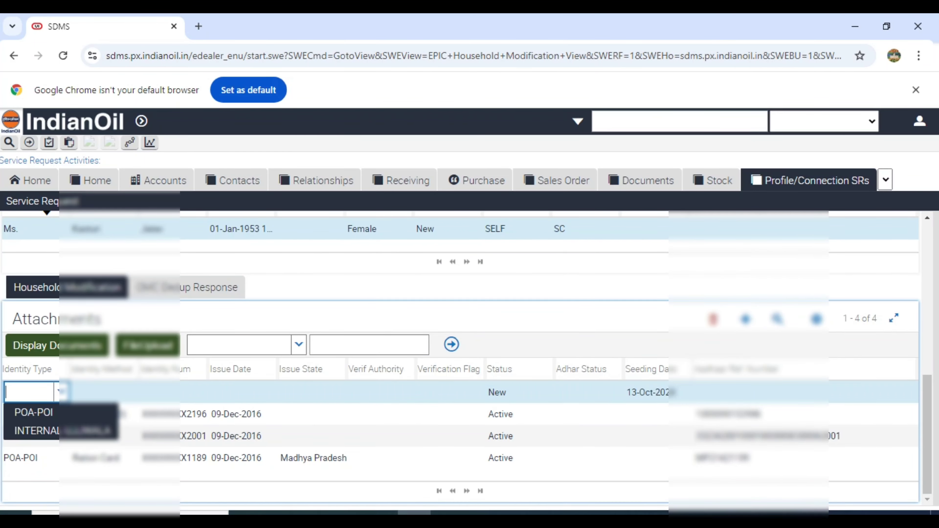
key(Down)
key(Return)
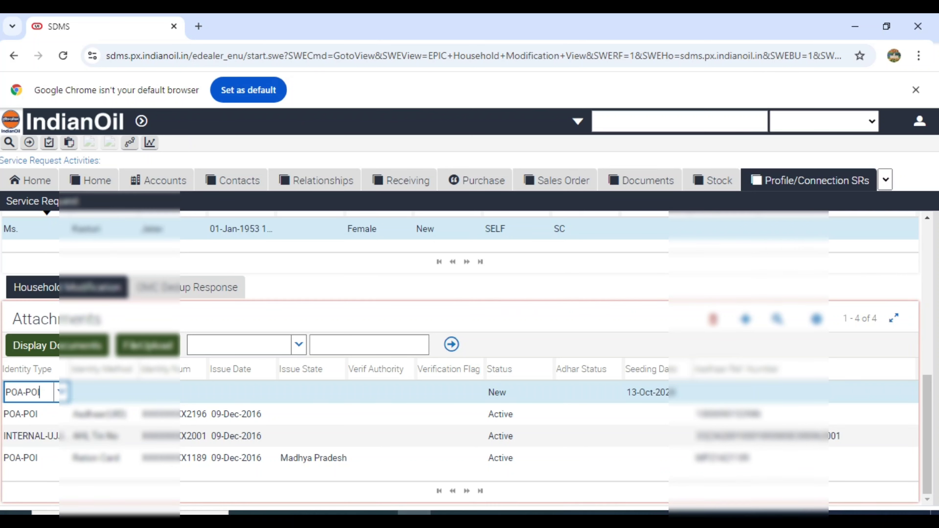
key(Down)
key(Down)
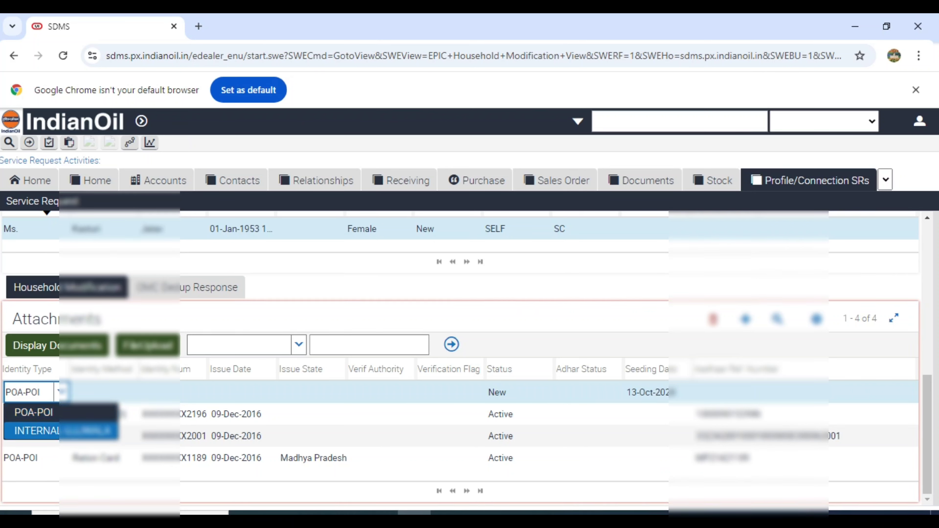
key(Tab)
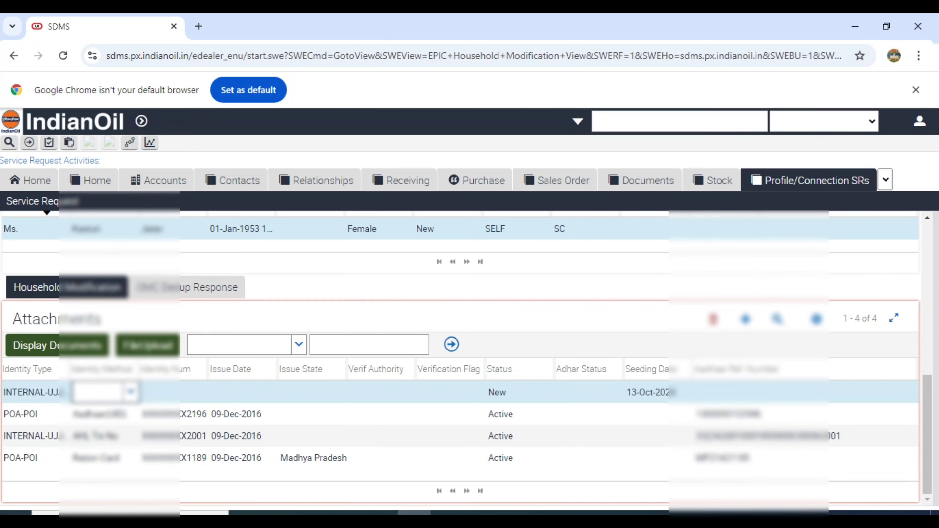
key(alt+Down)
key(Down)
key(Down)
key(Down)
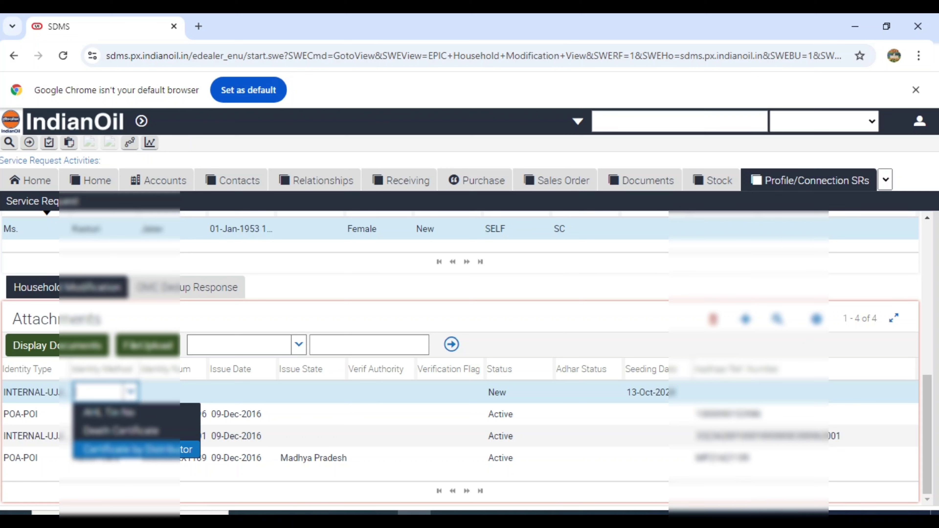
key(Tab)
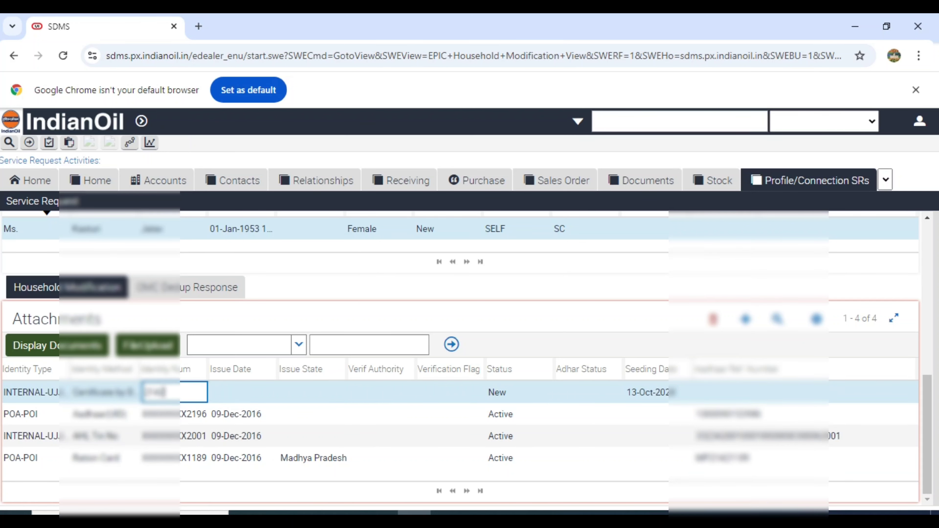
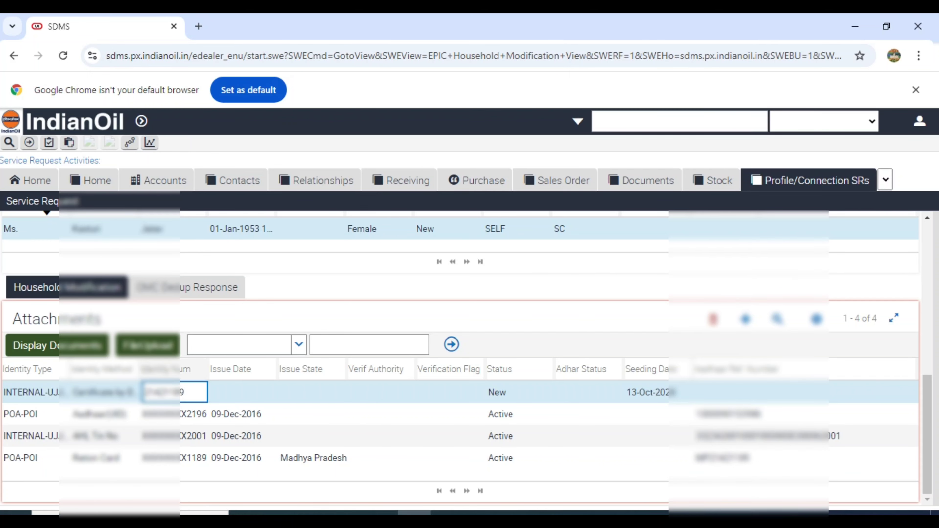
Step: Enter the certificate number on the new row and bring up its file upload
click(237, 392)
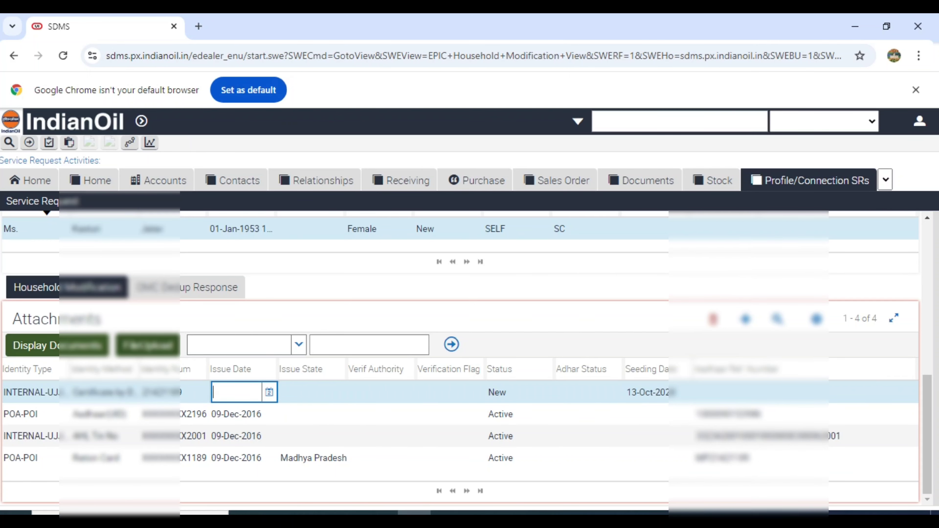
click(148, 345)
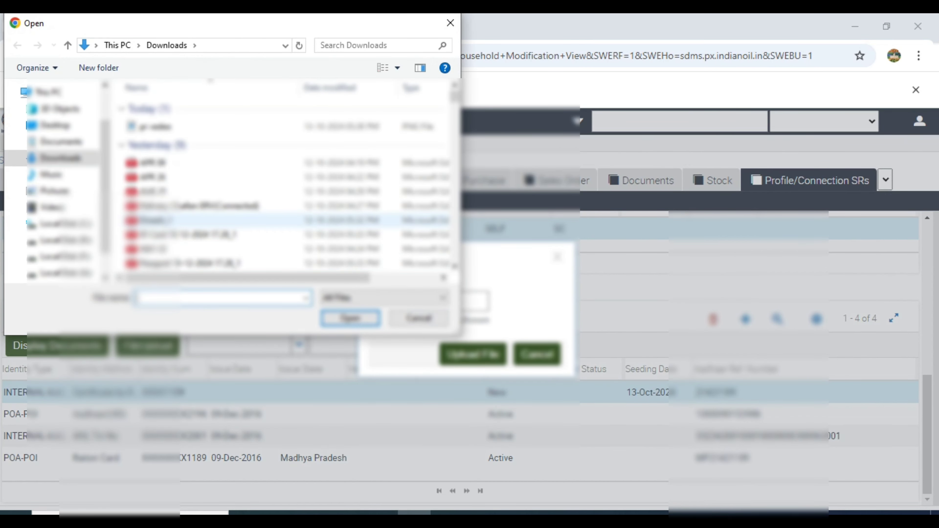
Step: Confirm the certificate PDF upload, then upload the Downloads document to the POA-POI attachment row
key(Return)
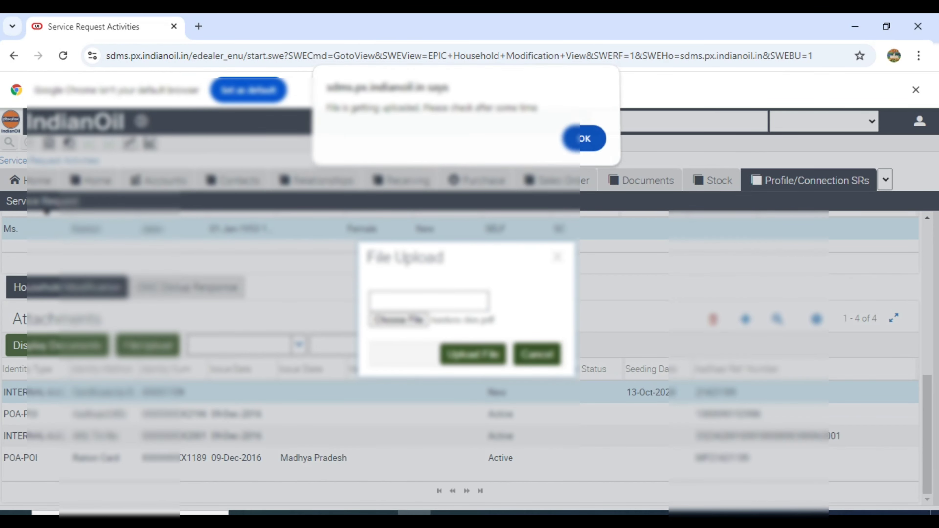
key(Return)
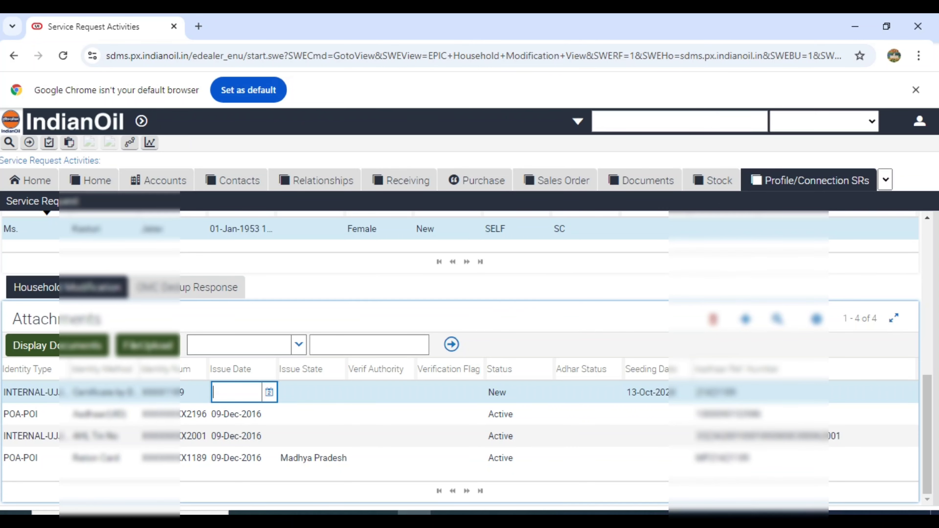
click(104, 414)
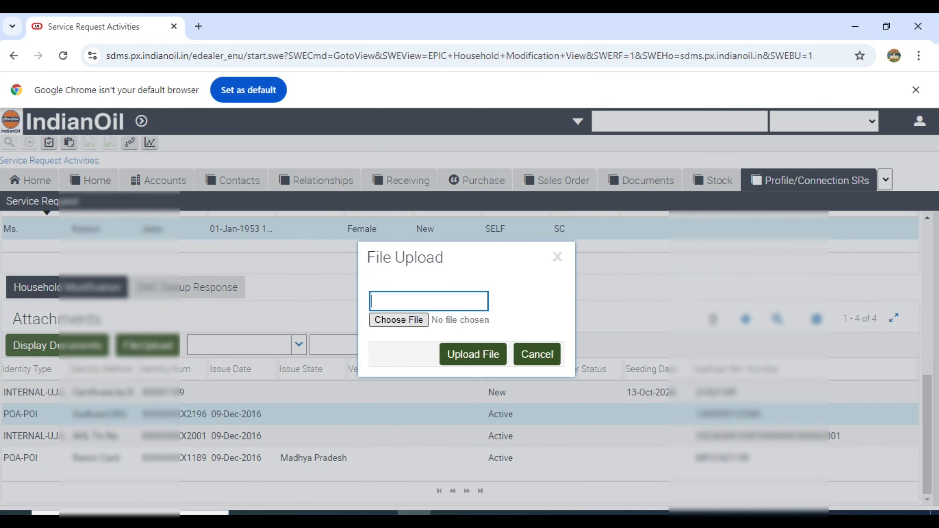
click(399, 319)
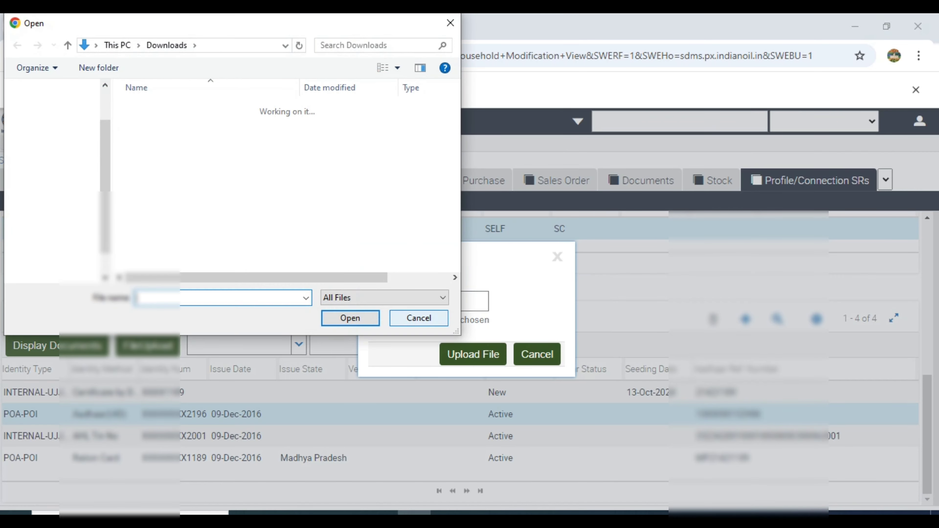
double_click(153, 177)
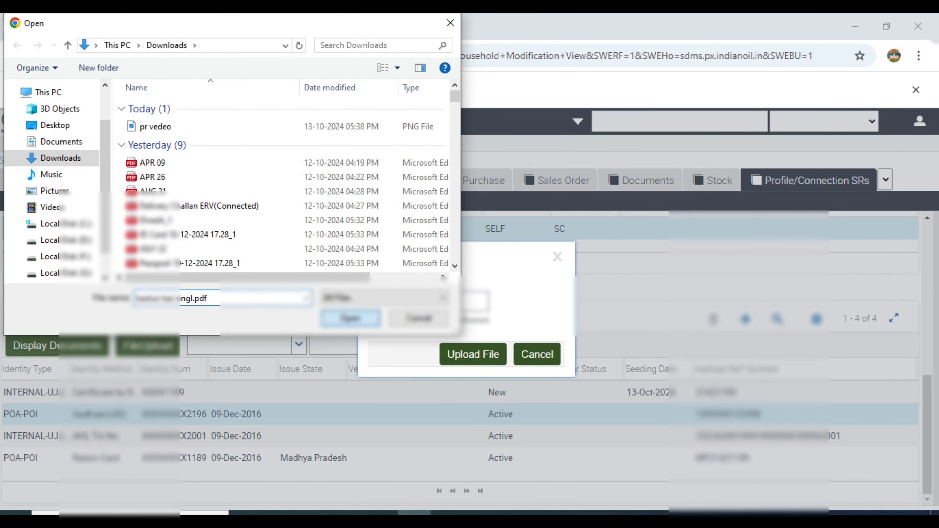
click(473, 354)
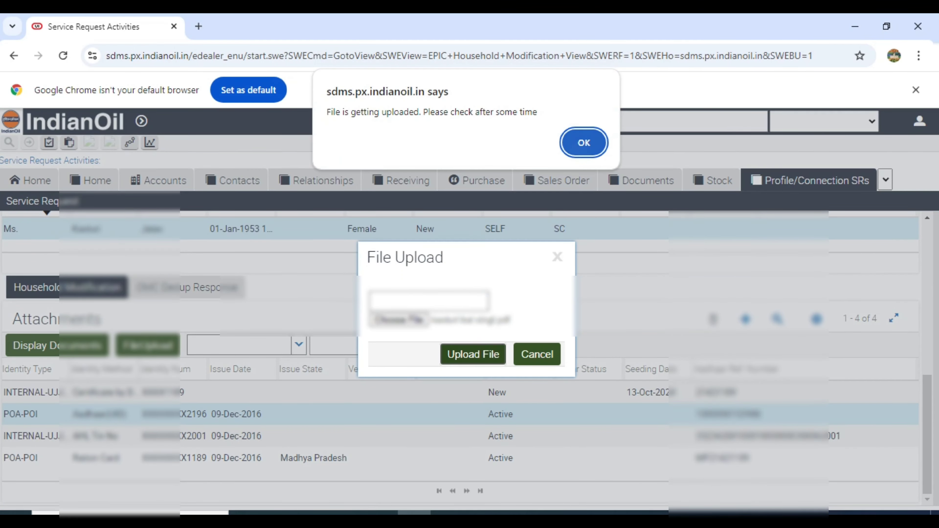
key(Return)
Step: Upload the document file to the third attachment row and the Ration Card attachment
click(499, 435)
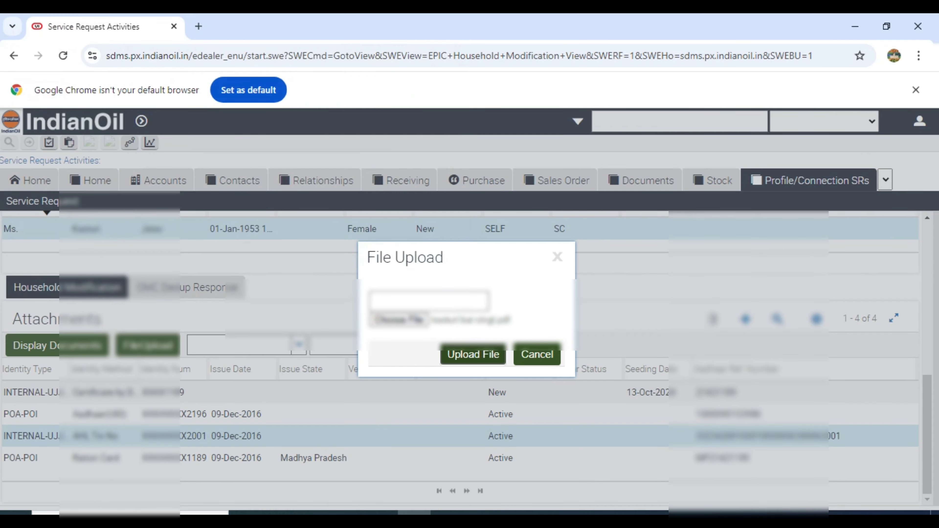
click(473, 354)
click(585, 140)
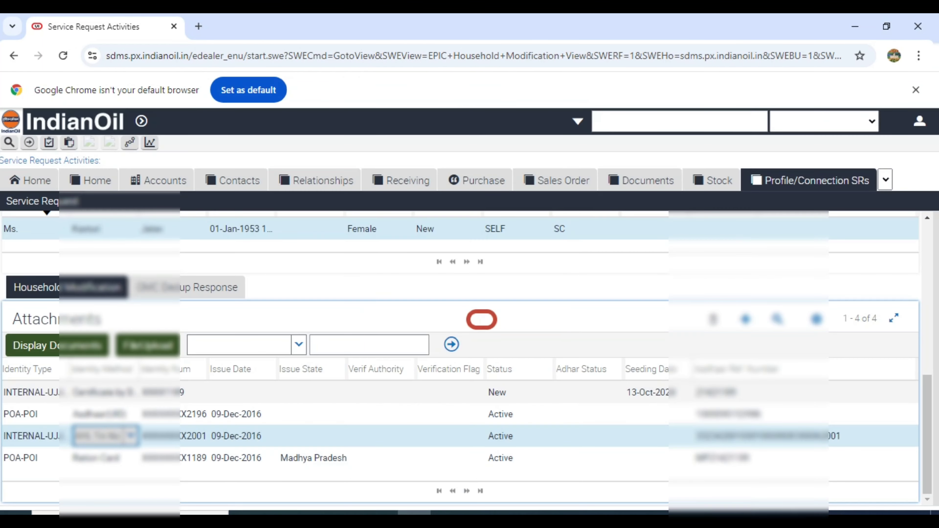
click(105, 458)
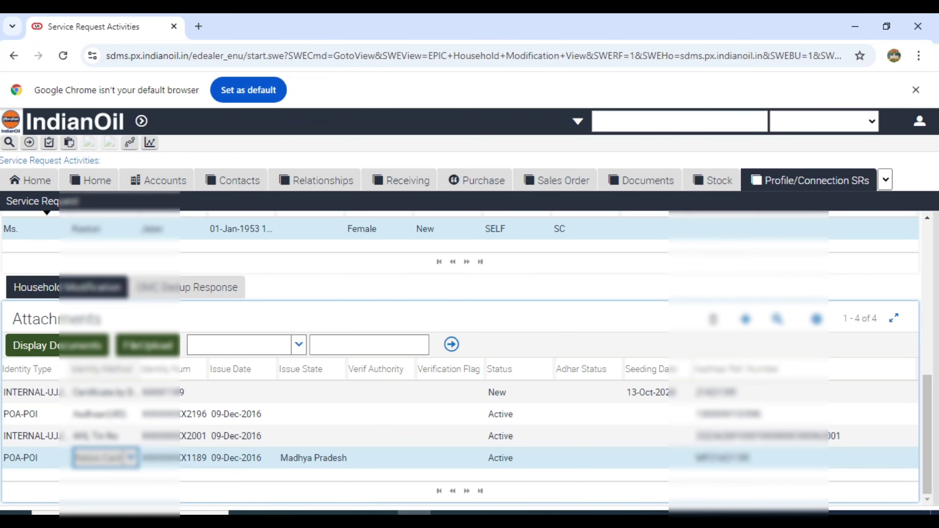
click(148, 344)
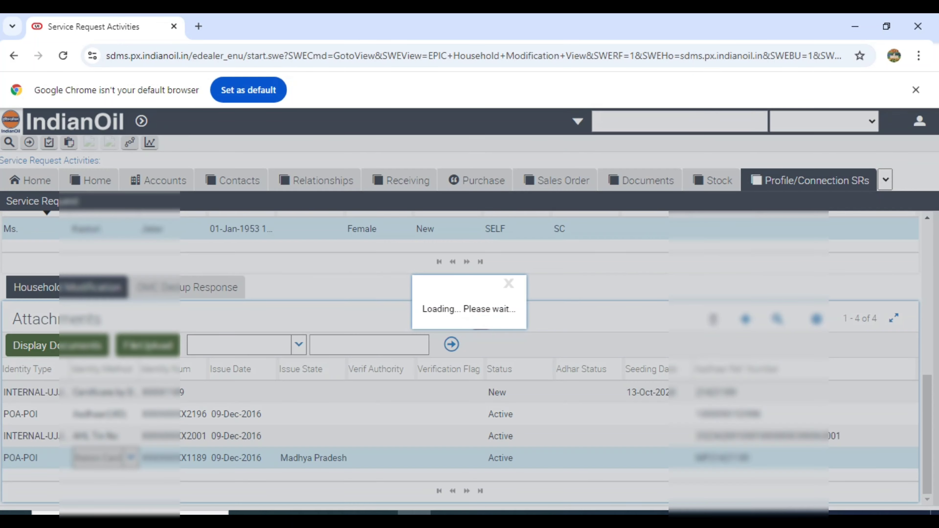
key(Tab)
key(Return)
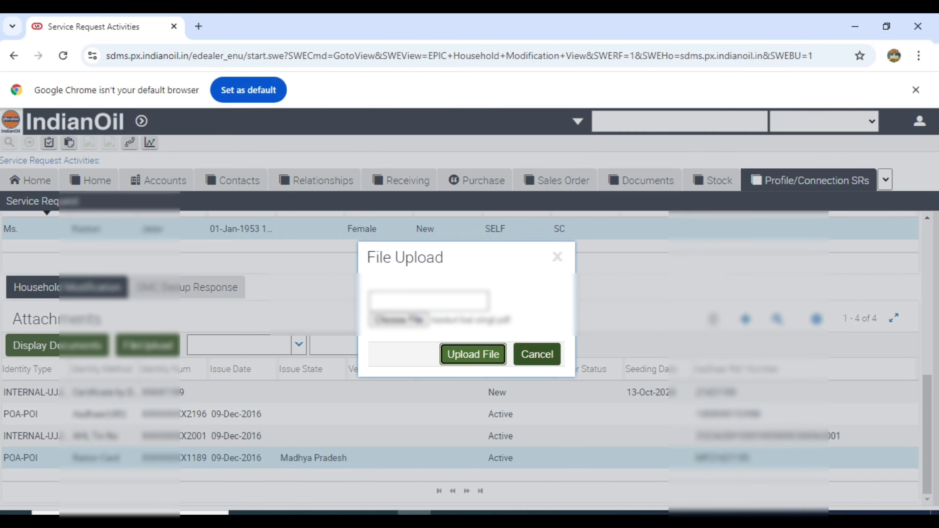
key(Return)
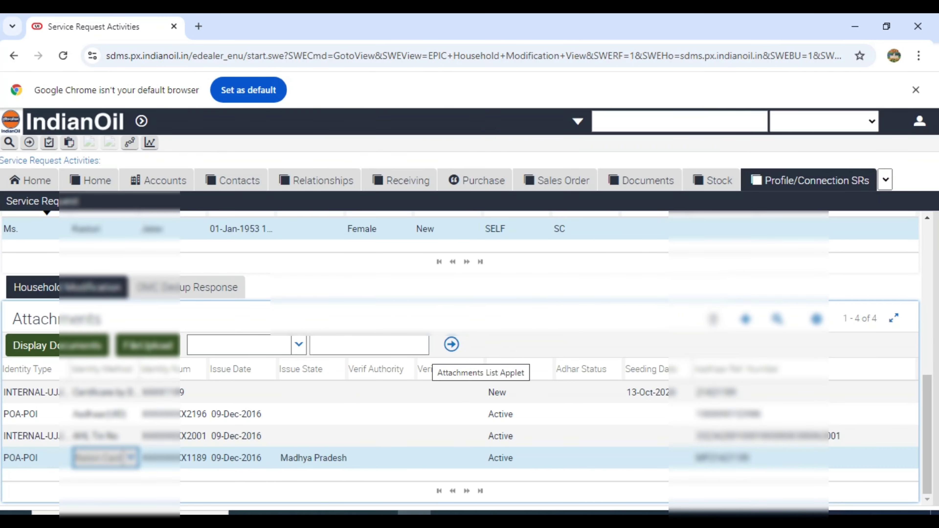
Step: Choose No Change as the member's DOB Change Reason, keeping Status New, Relation SELF and category SC
scroll(443, 366, up, 2)
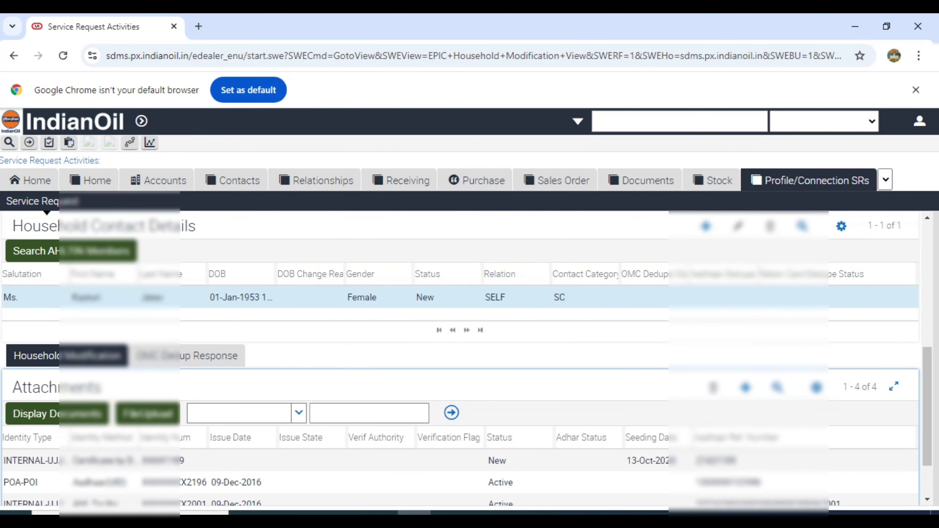
click(303, 297)
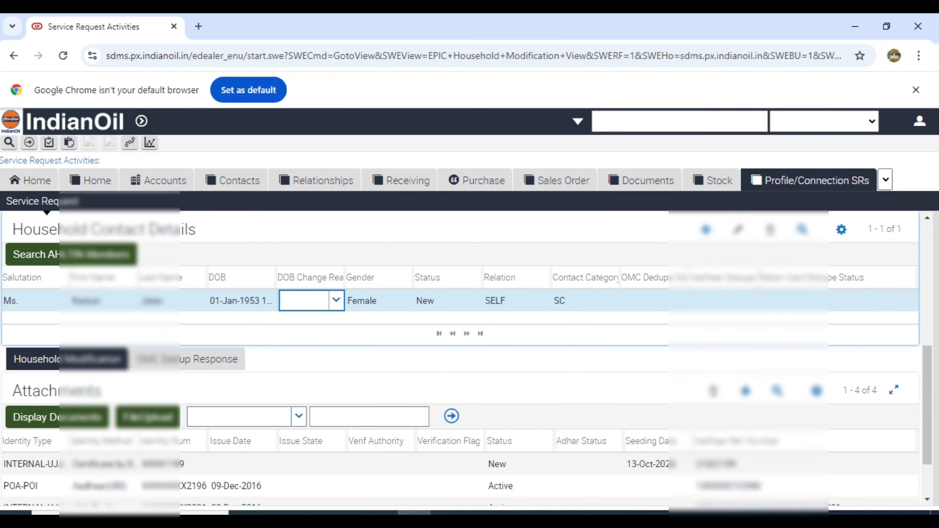
key(alt+Down)
key(Down)
key(Down)
key(Return)
click(440, 300)
click(514, 301)
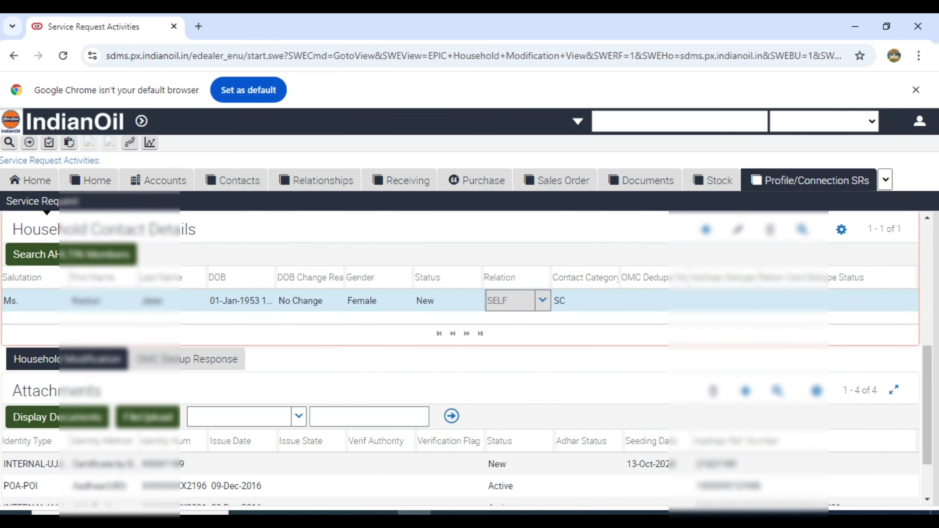
click(585, 300)
scroll(458, 351, down, 2)
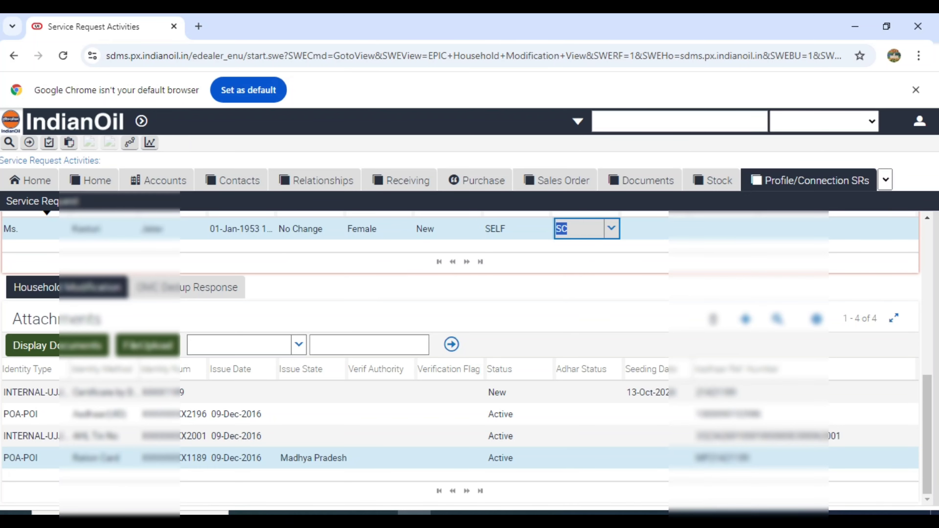
scroll(467, 355, up, 10)
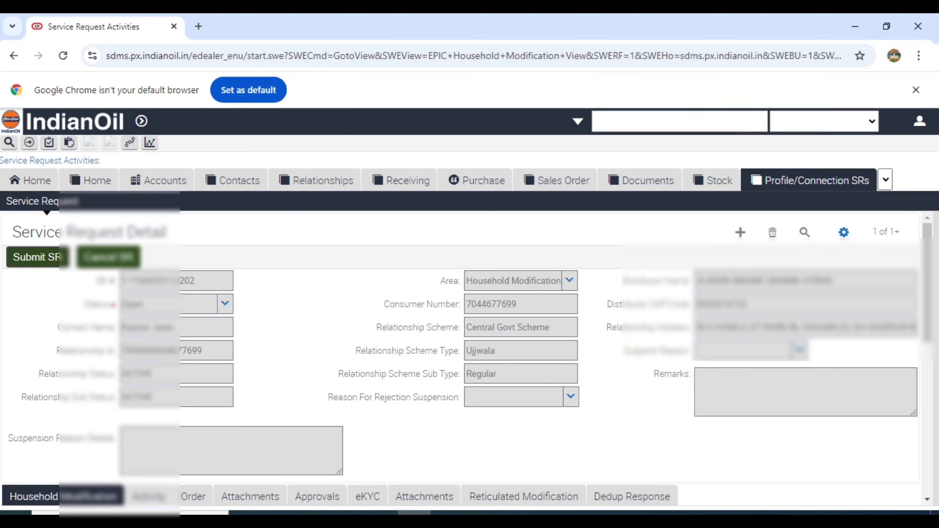
Step: Submit the SR and verify it shows status Submitted with the 'sent to FO for Approval' remark
click(480, 319)
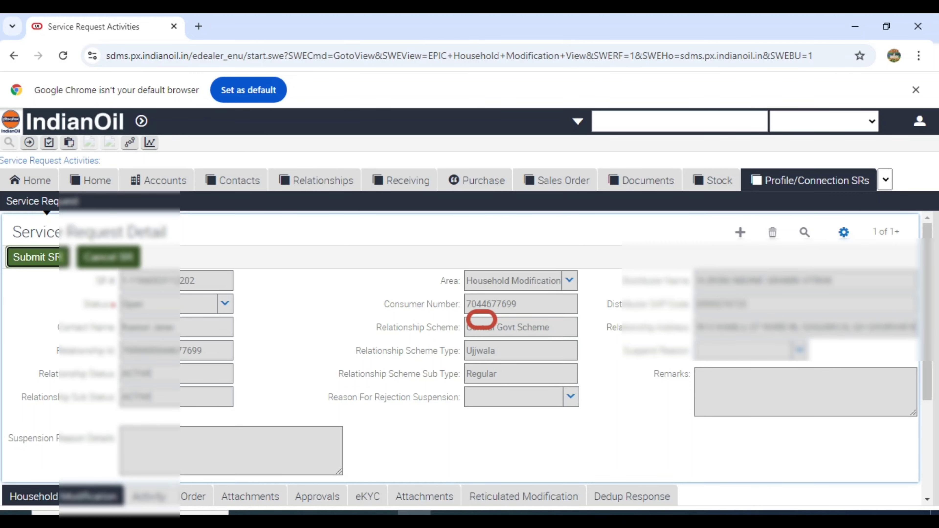
scroll(480, 318, down, 6)
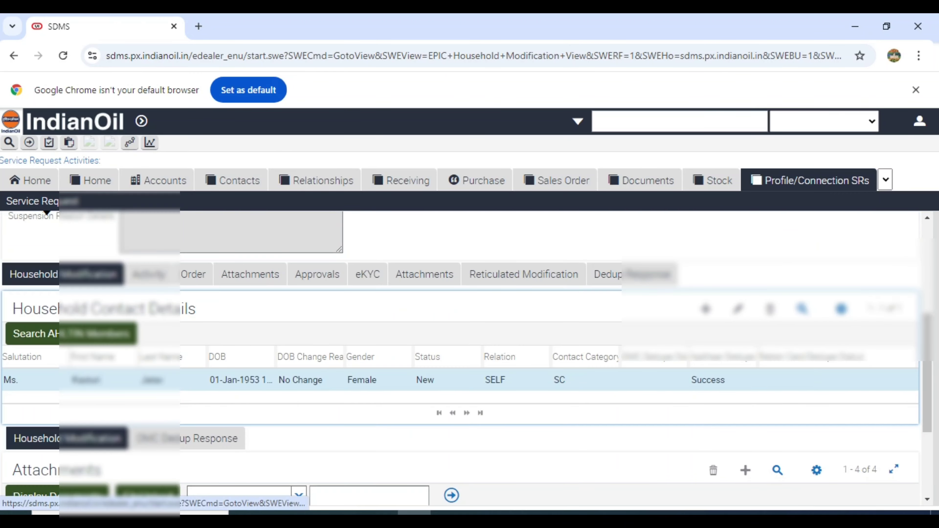
scroll(192, 274, down, 2)
scroll(470, 333, down, 2)
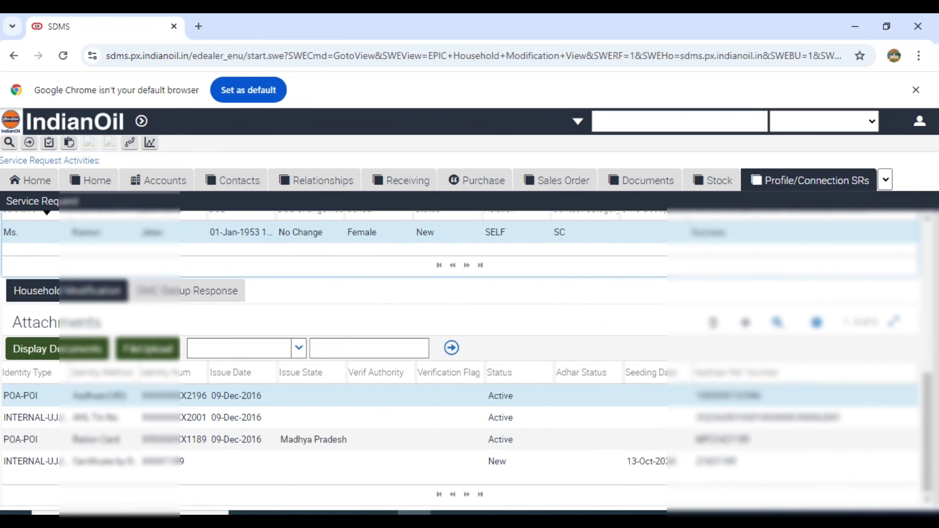
scroll(469, 333, up, 2)
scroll(469, 333, down, 2)
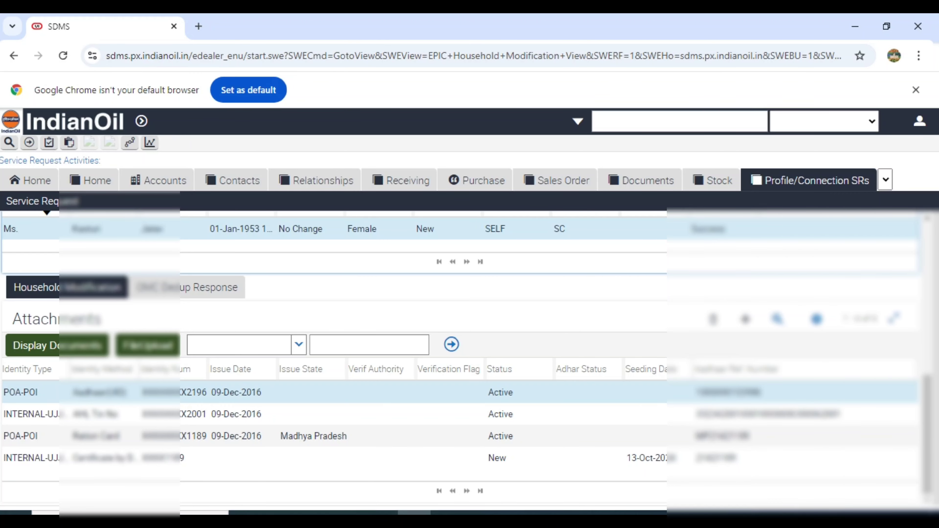
scroll(469, 333, up, 3)
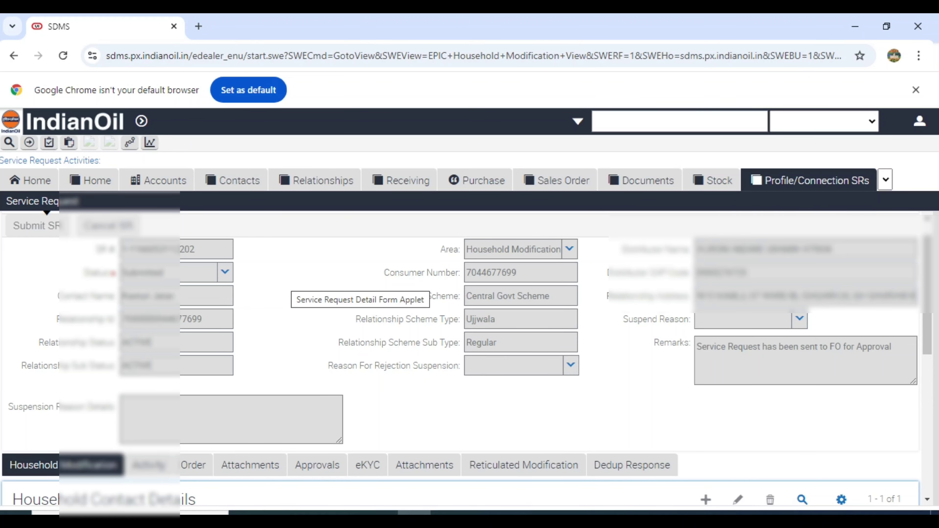
scroll(462, 359, down, 4)
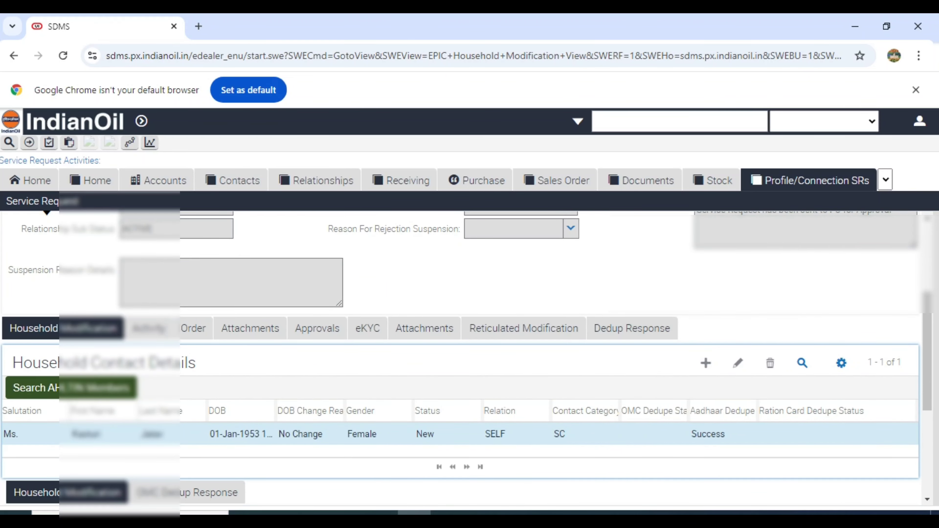
scroll(462, 358, up, 4)
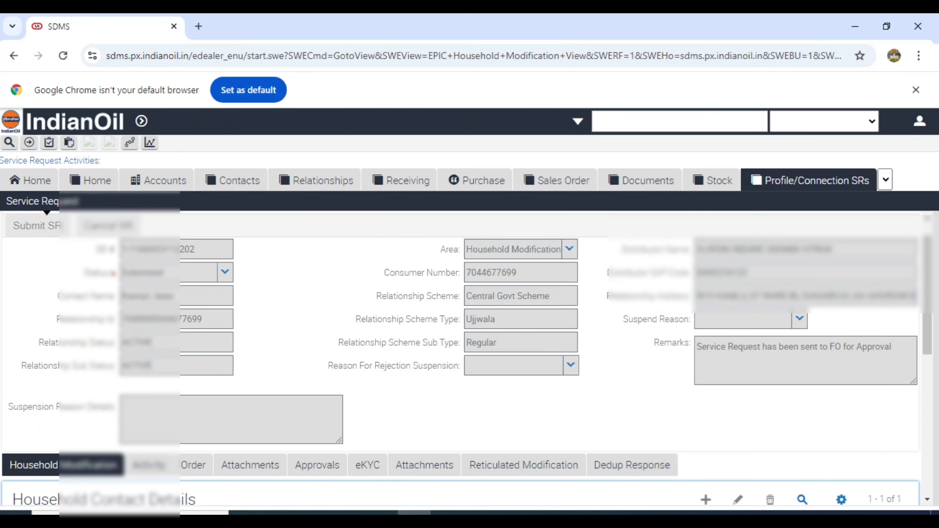